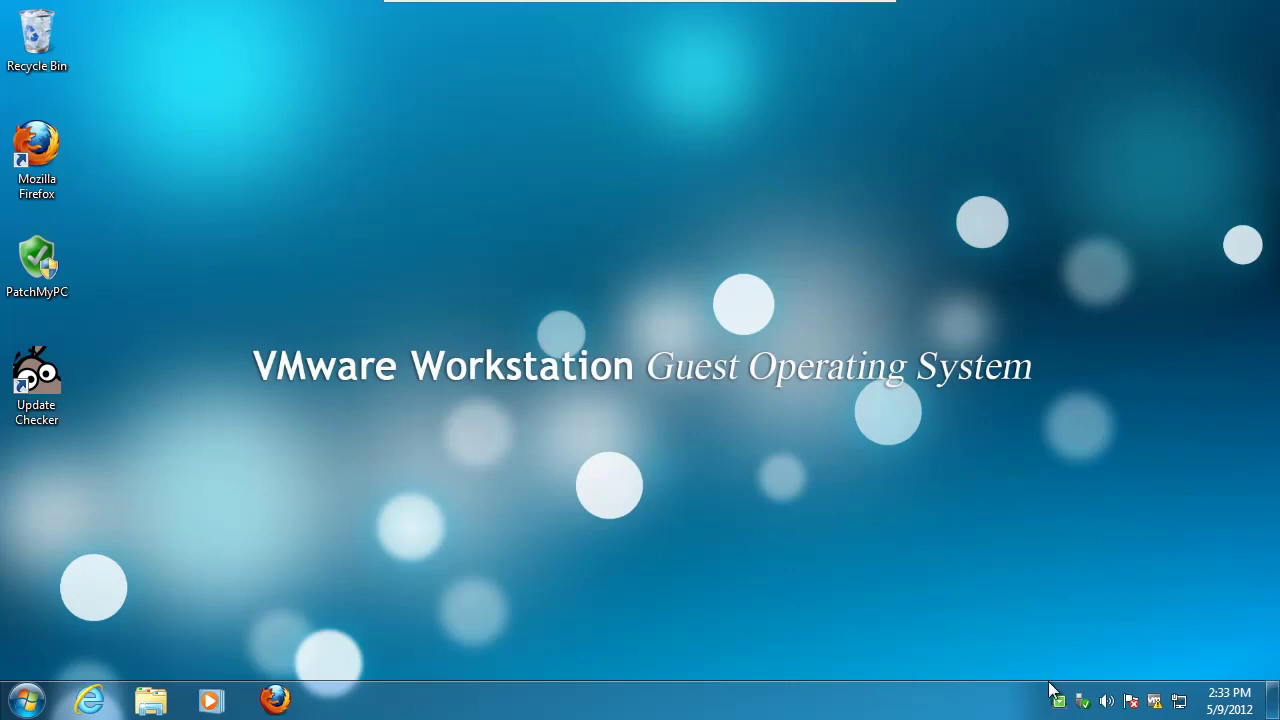
Step: View the update checker's results, start then cancel the Firefox 13.0 Beta 2 download, and close the browser
mouse_move(1059, 704)
right_click(1059, 702)
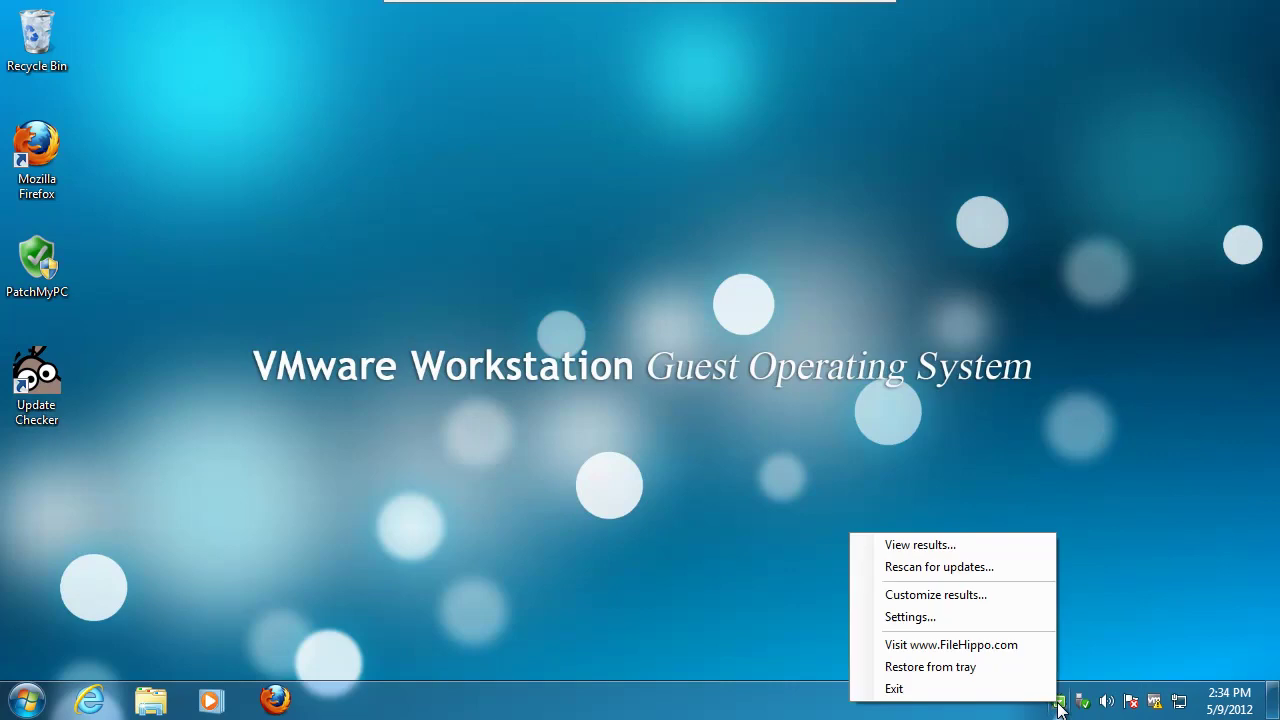
click(918, 546)
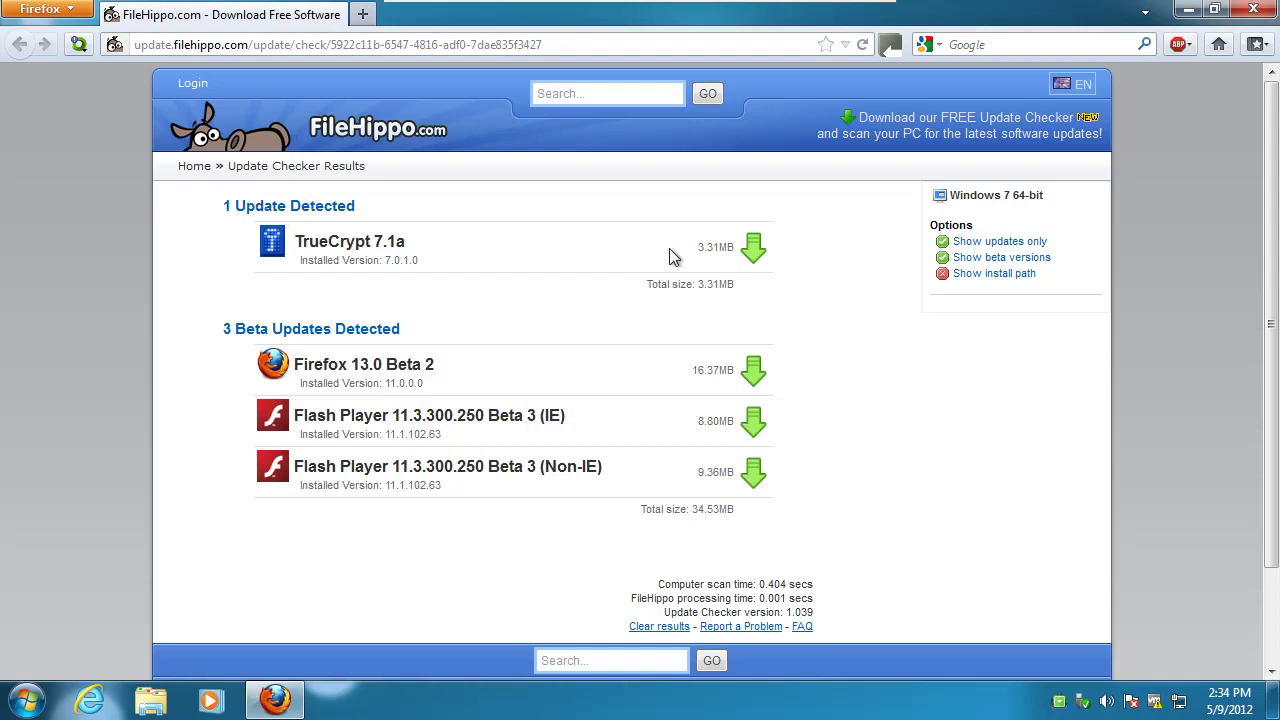
click(755, 372)
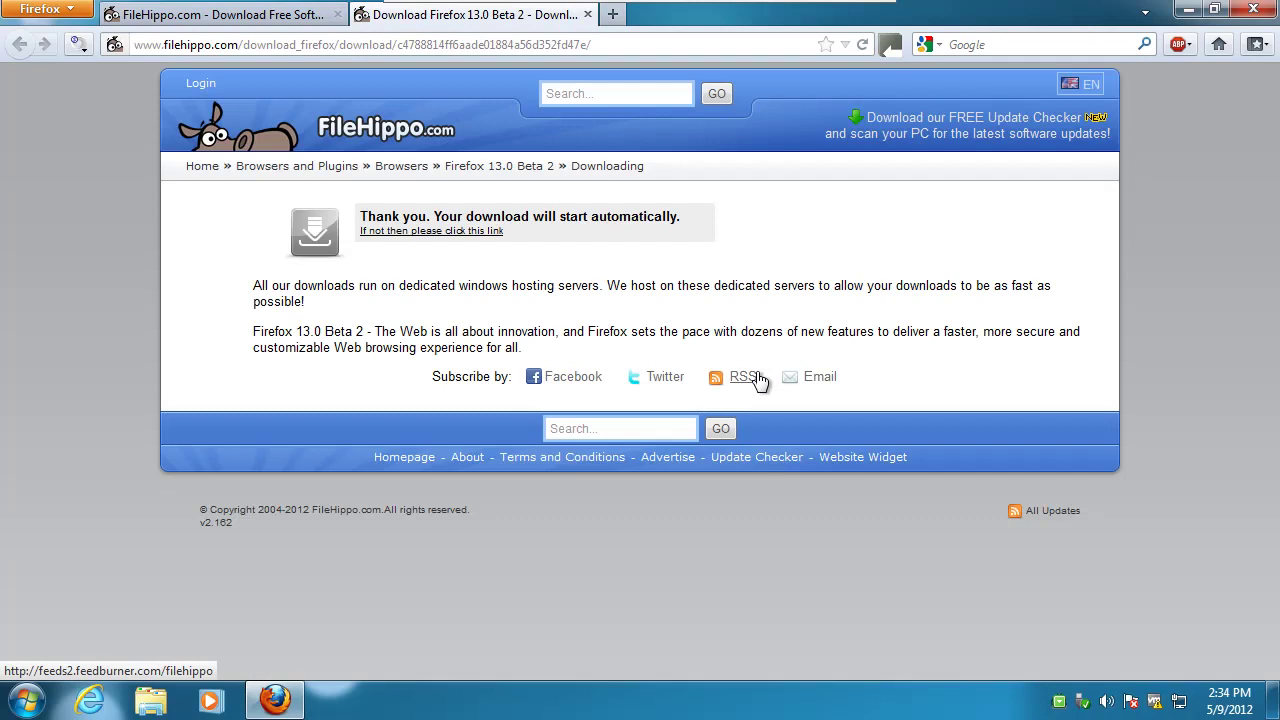
click(372, 232)
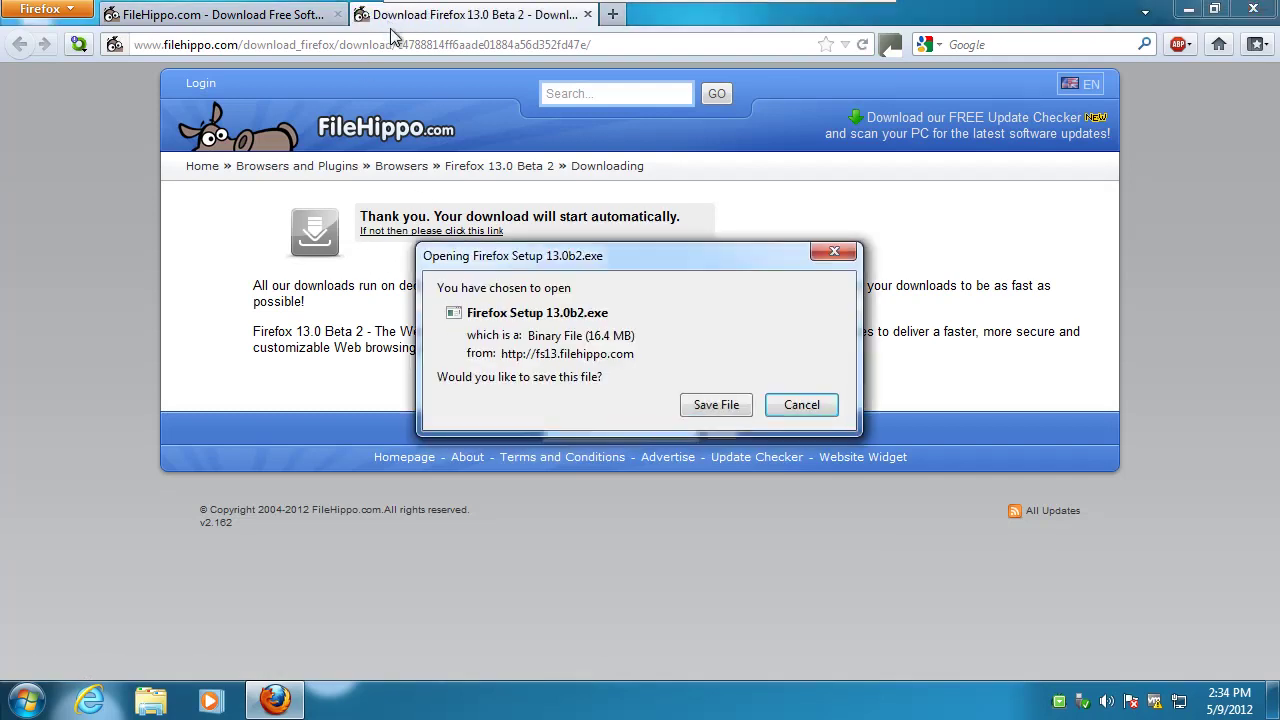
click(815, 405)
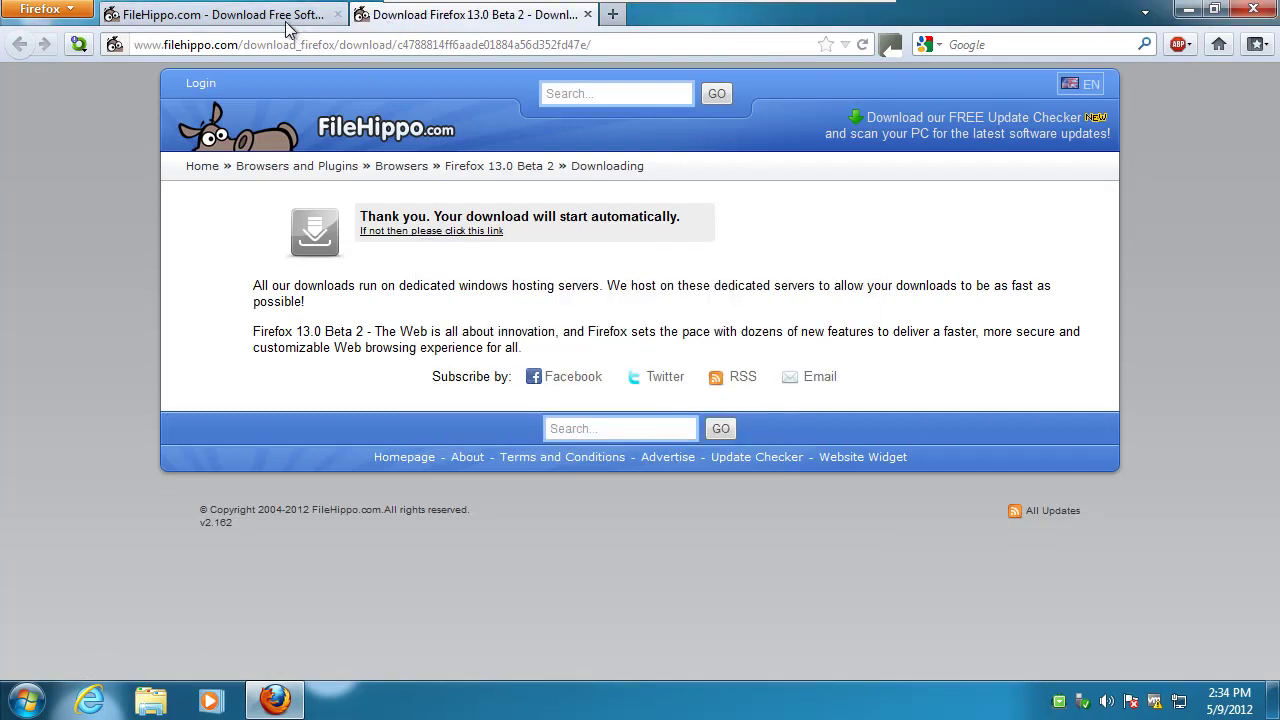
middle_click(395, 22)
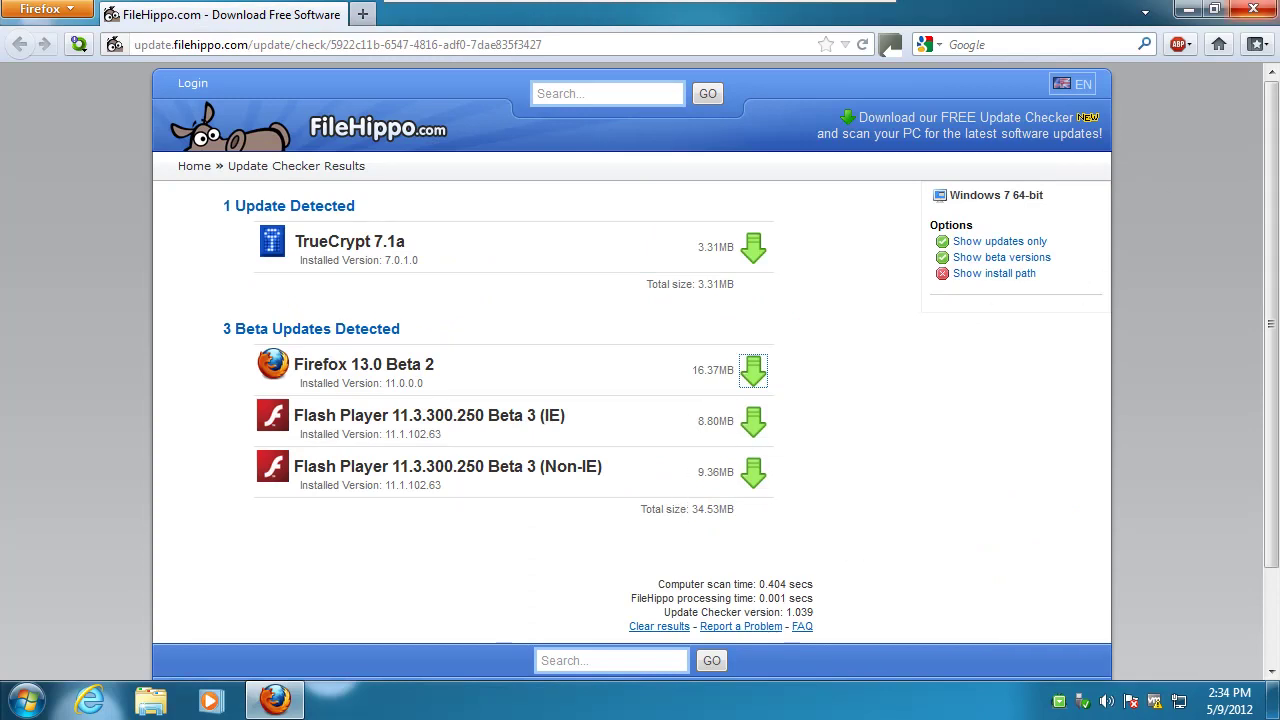
click(1250, 12)
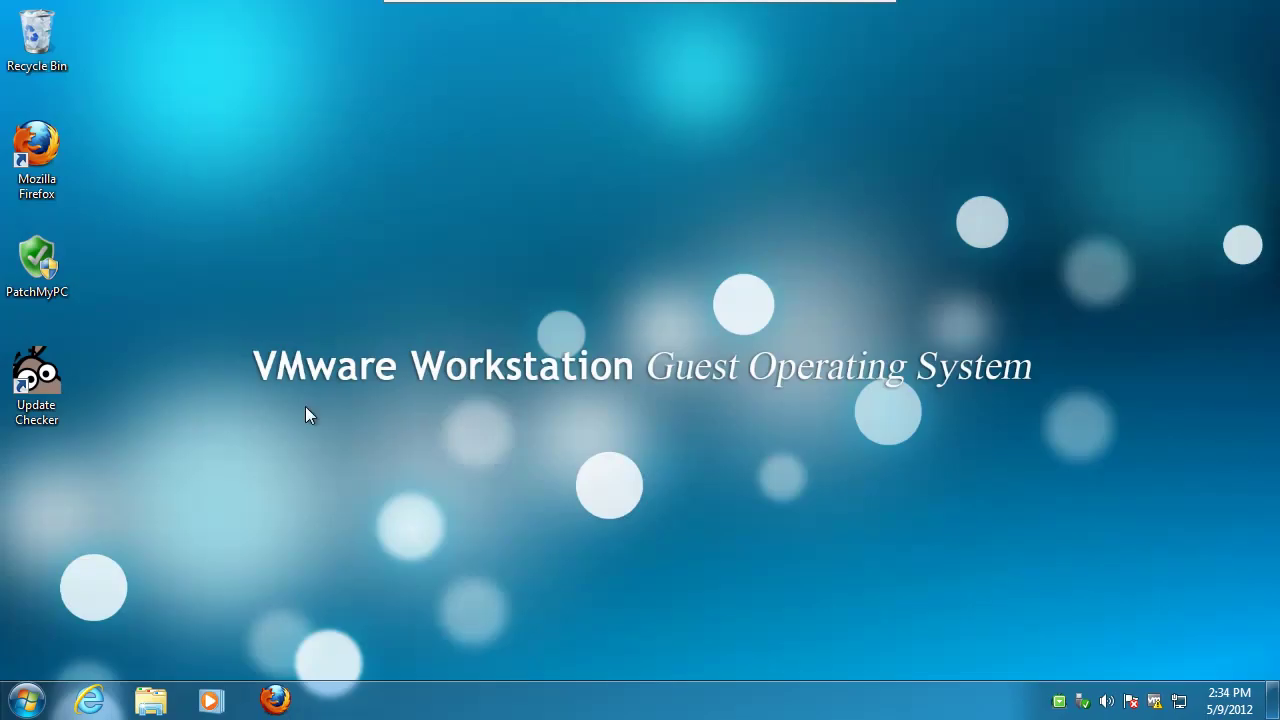
Step: Launch Patch My PC with admin approval and review its three updates for Flash ActiveX, Flash Plugin and Firefox 11.0
double_click(37, 262)
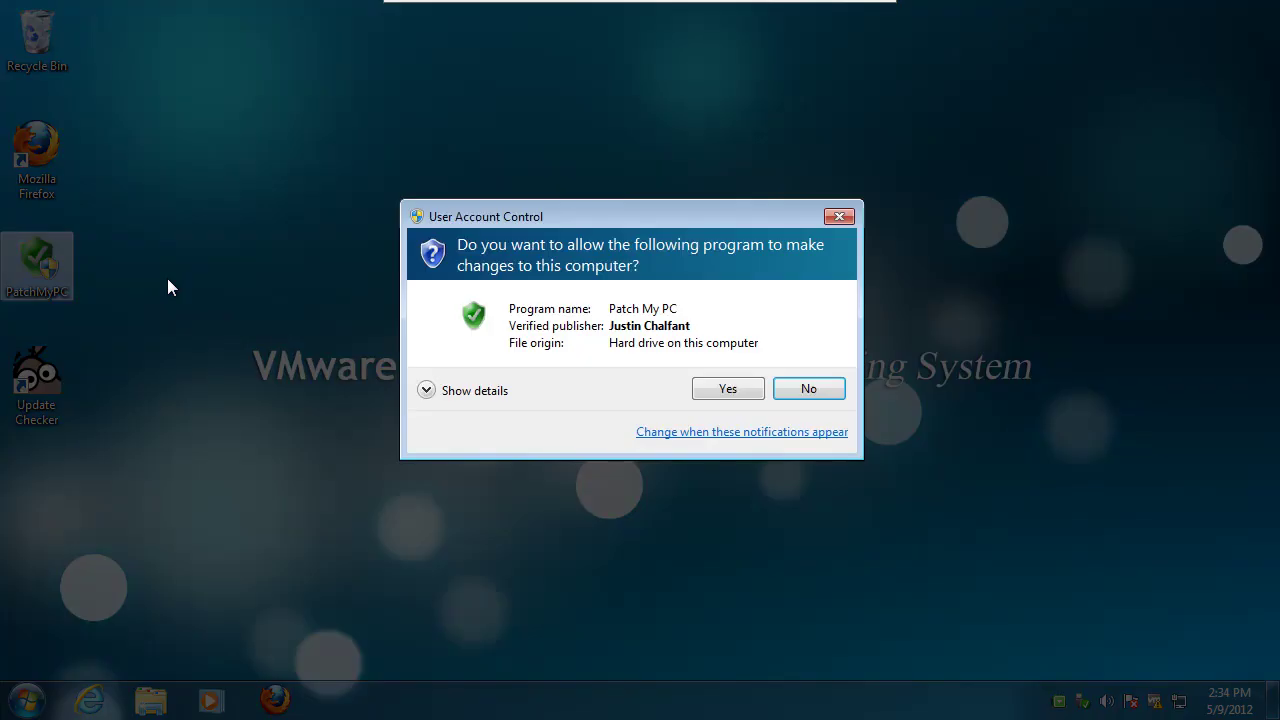
click(740, 386)
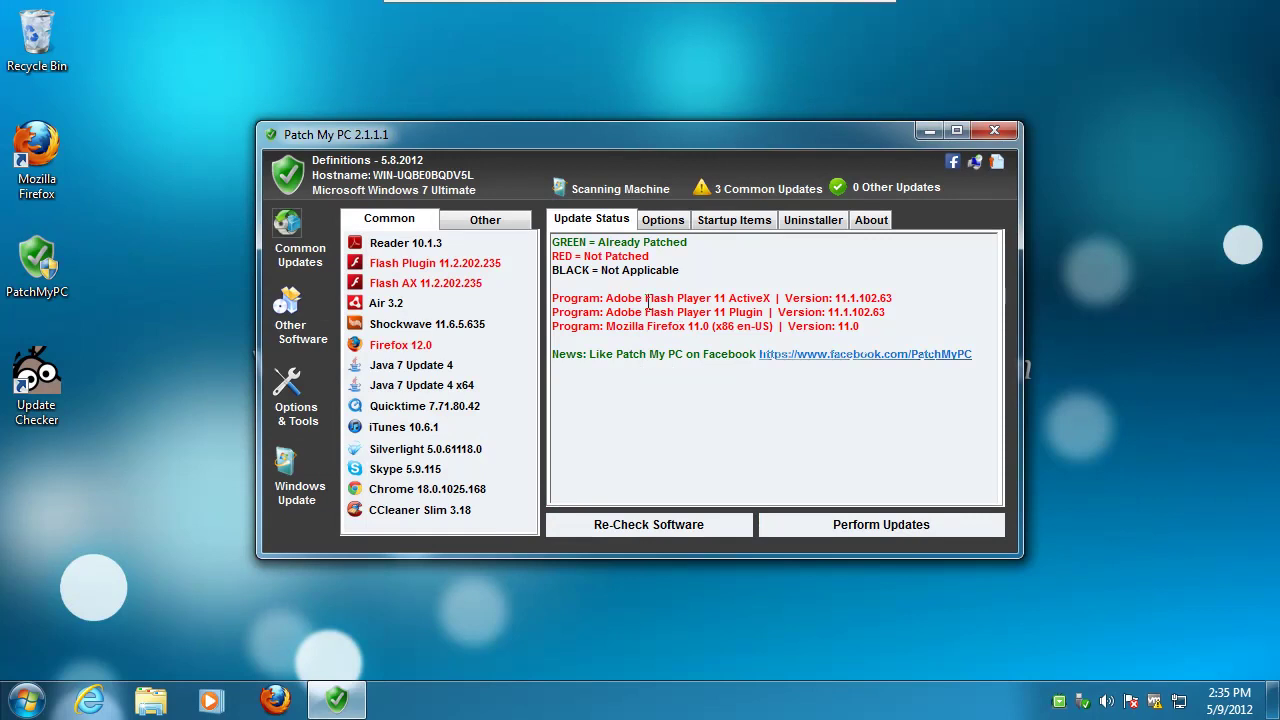
drag(607, 297, 912, 297)
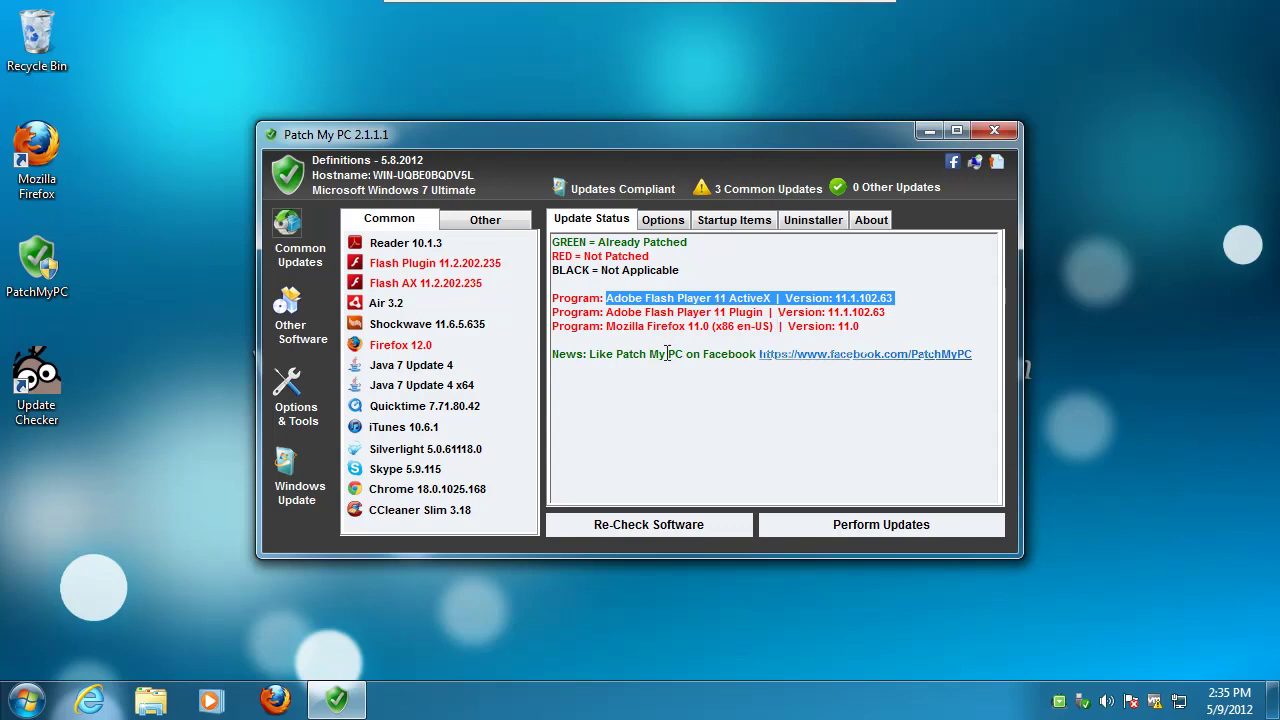
Step: Run Perform Updates to install Flash Plugin, Flash AX and Firefox until the log reports update complete
click(840, 525)
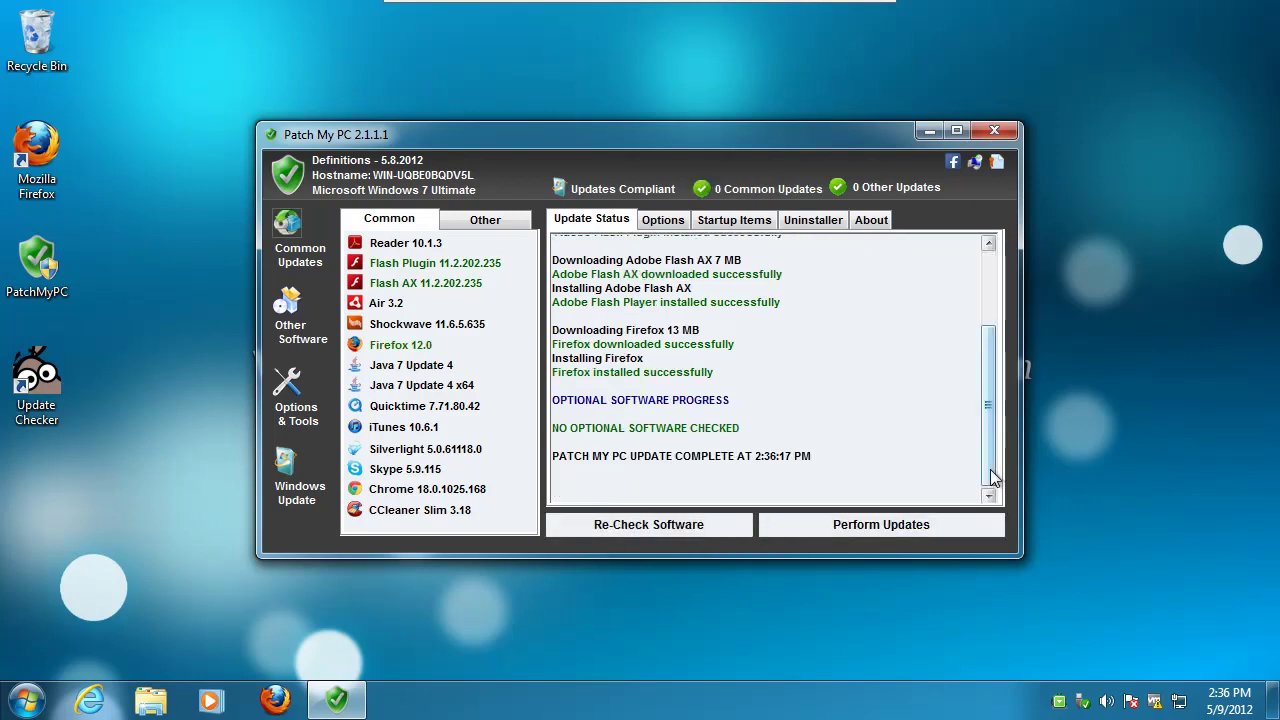
Step: Close Patch My PC, start Firefox and turn on its menu bar
click(994, 133)
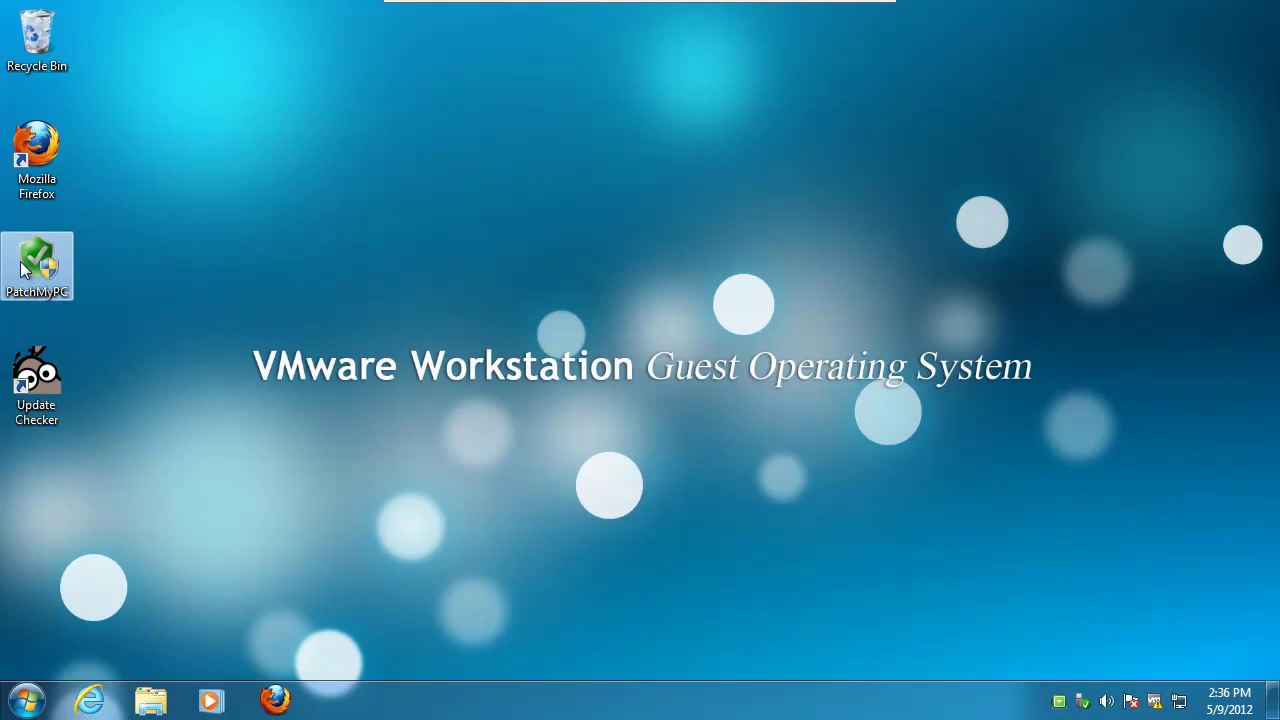
double_click(44, 152)
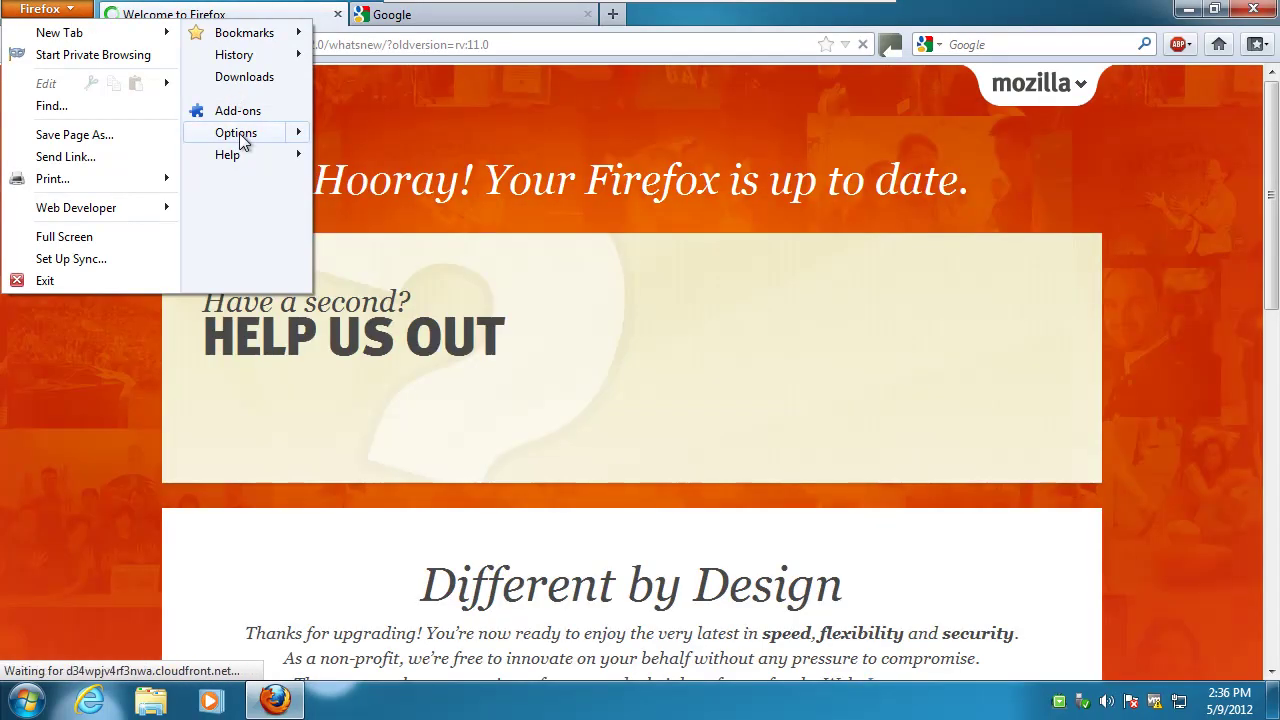
click(238, 133)
click(877, 103)
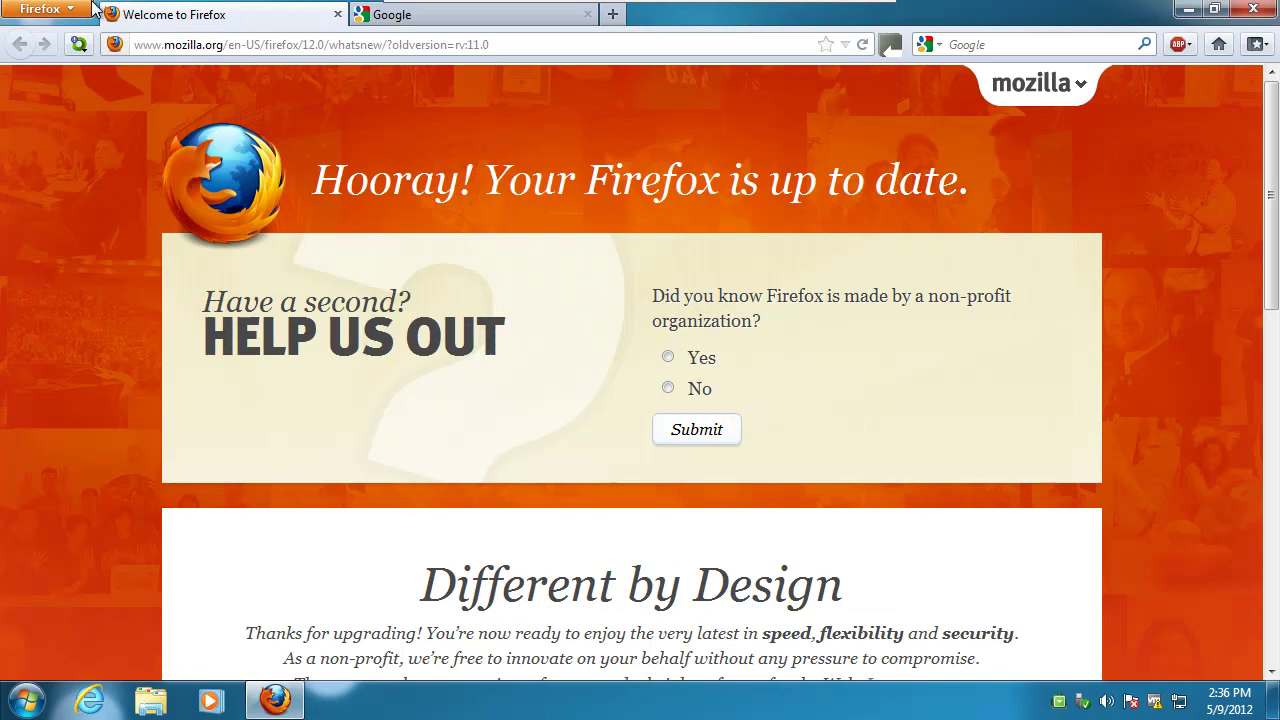
click(42, 9)
mouse_move(242, 145)
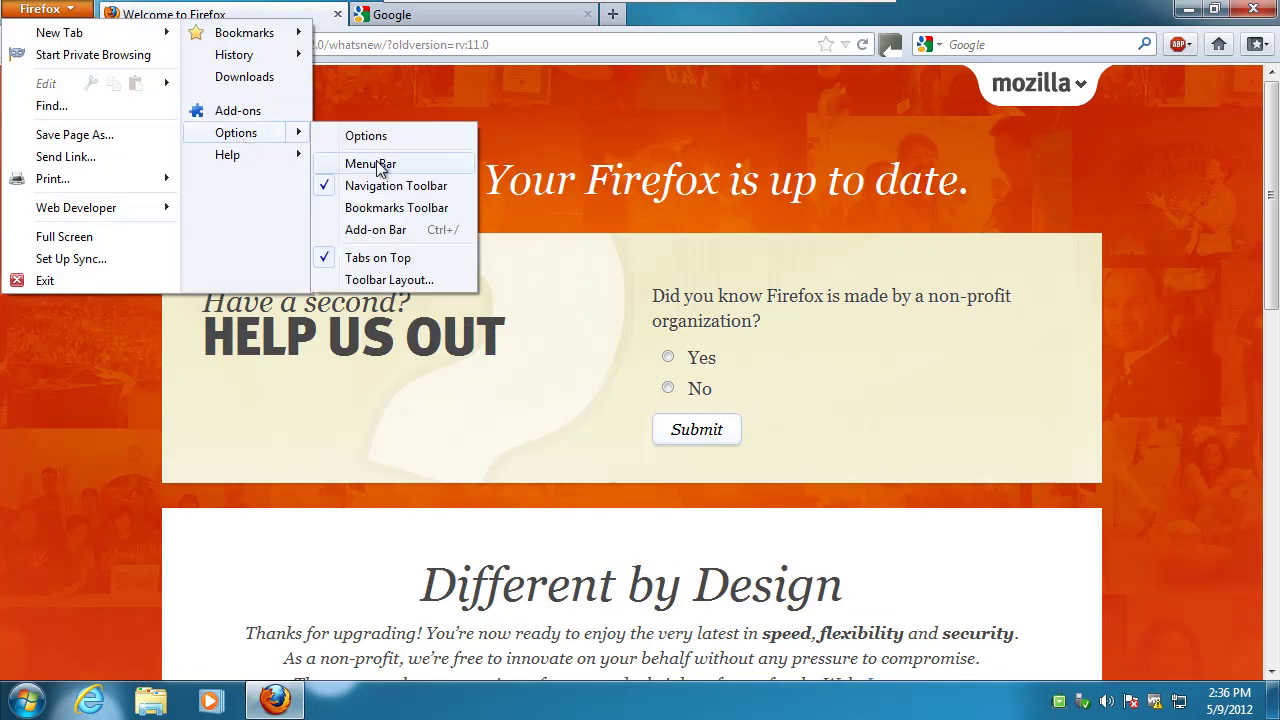
click(374, 165)
Step: Confirm in About Firefox that version 12.0 is up to date, then close the browser window
click(278, 33)
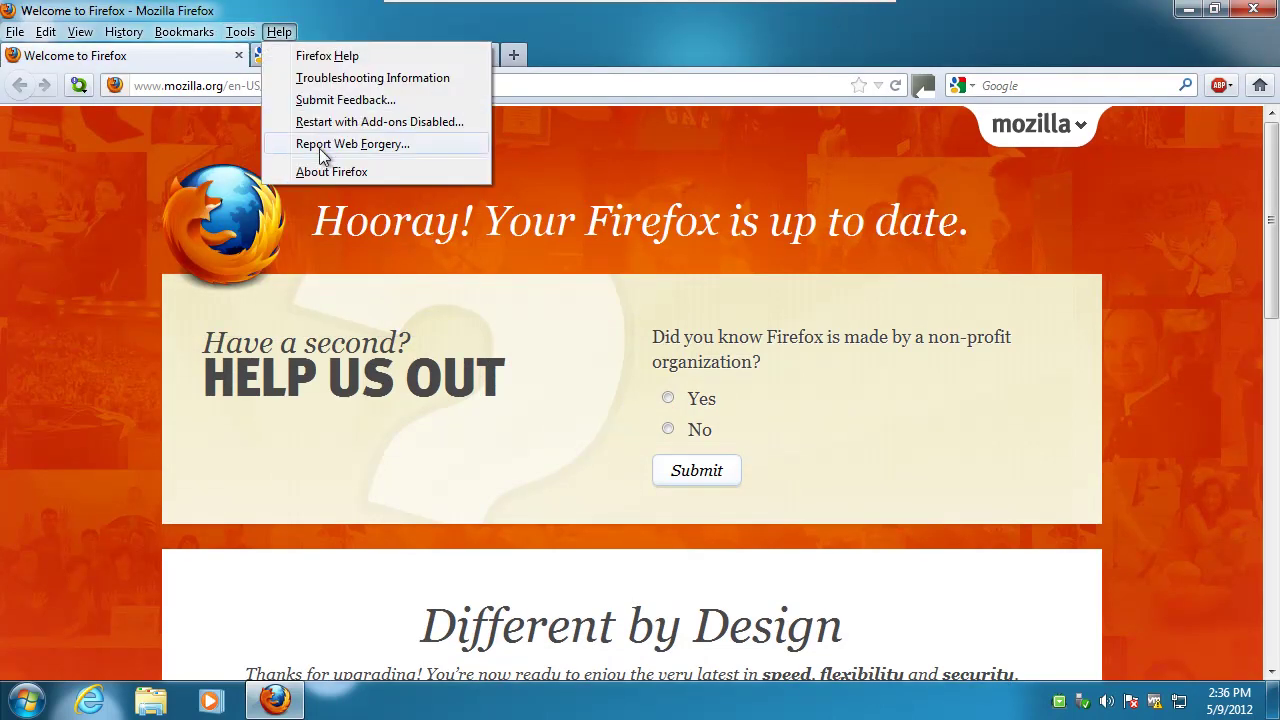
click(310, 171)
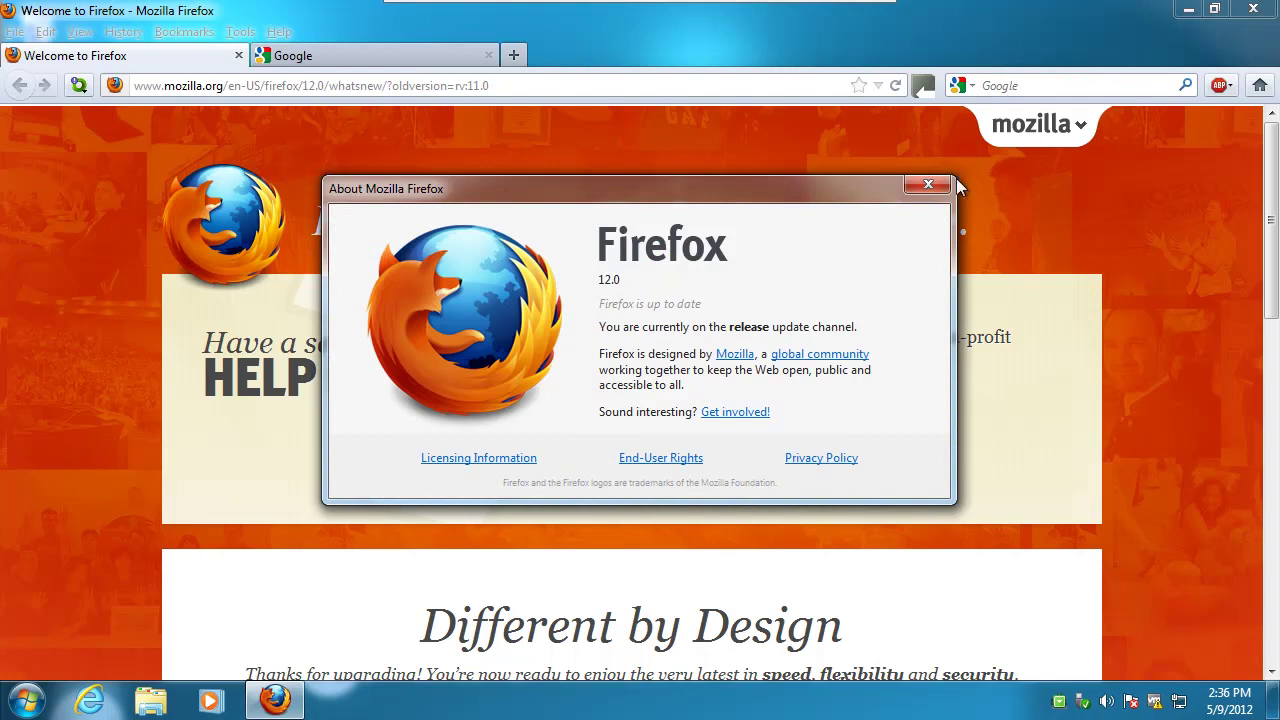
click(940, 185)
click(1252, 10)
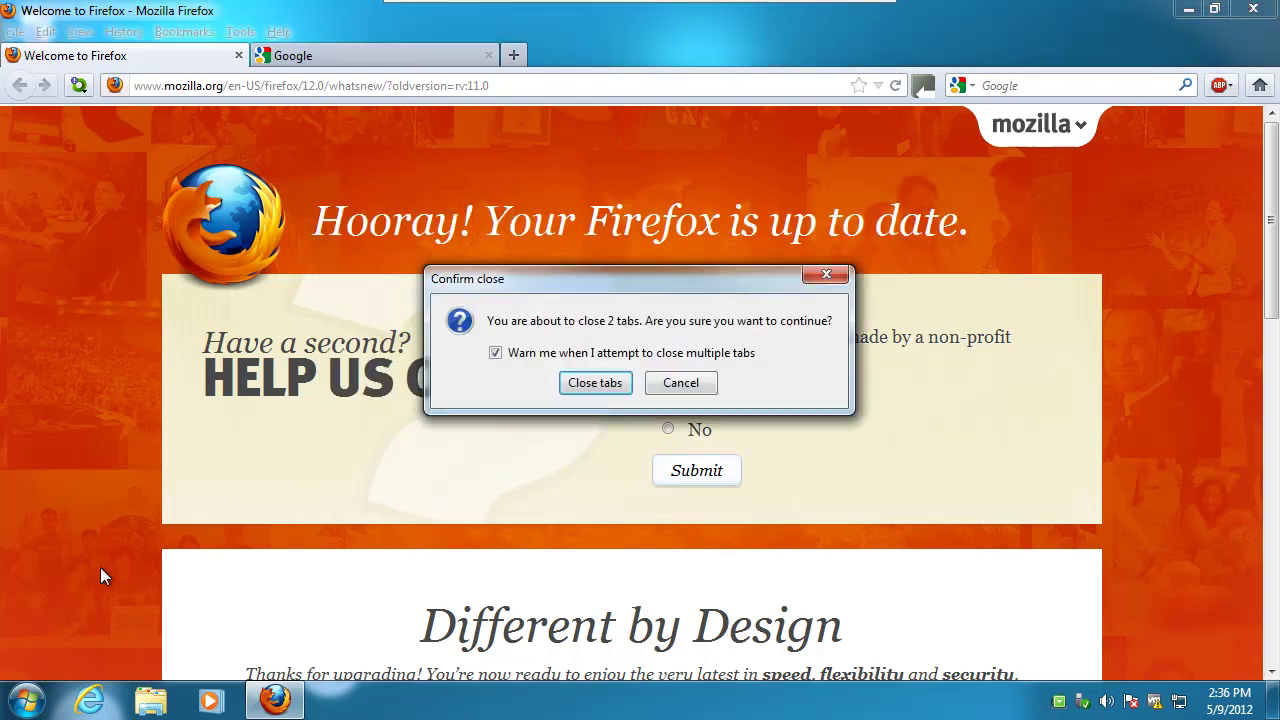
Step: Confirm closing both Firefox tabs and open the Control Panel from the Start menu
click(594, 383)
click(27, 700)
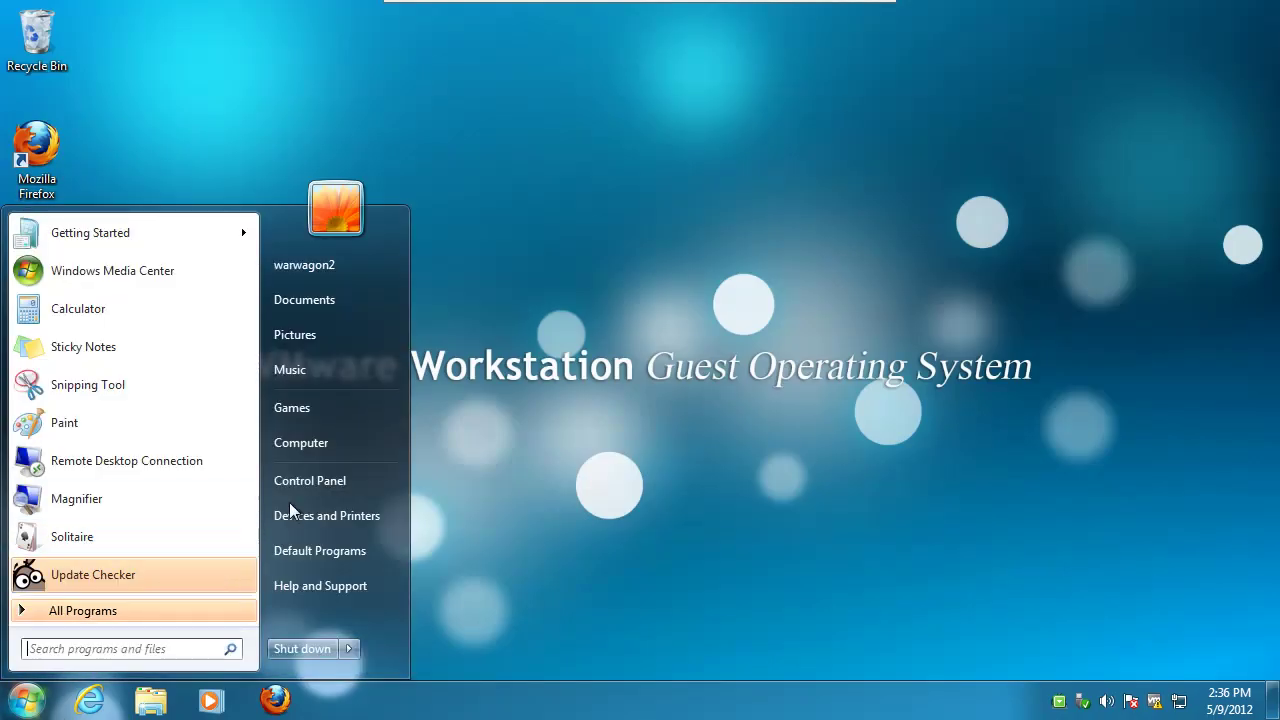
click(340, 482)
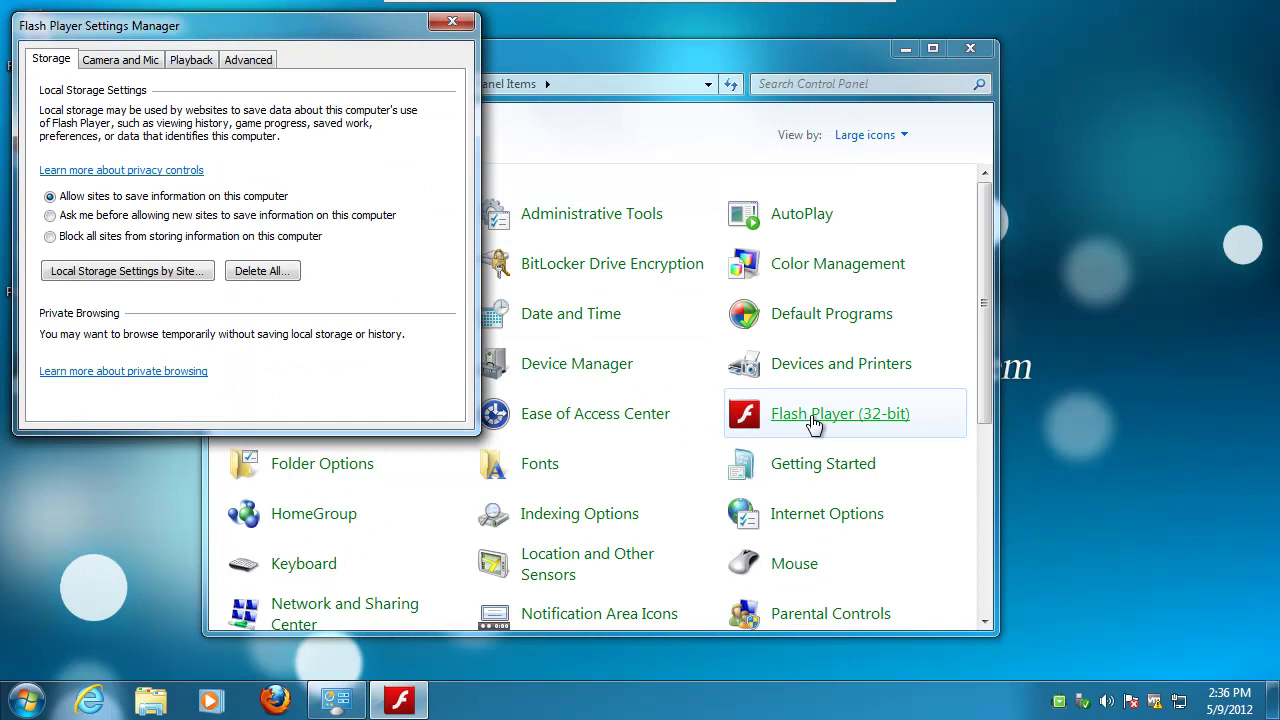
Step: Check Flash Player online, confirming 11.2.202.235 matches Adobe's latest release, then close the Adobe page
click(245, 62)
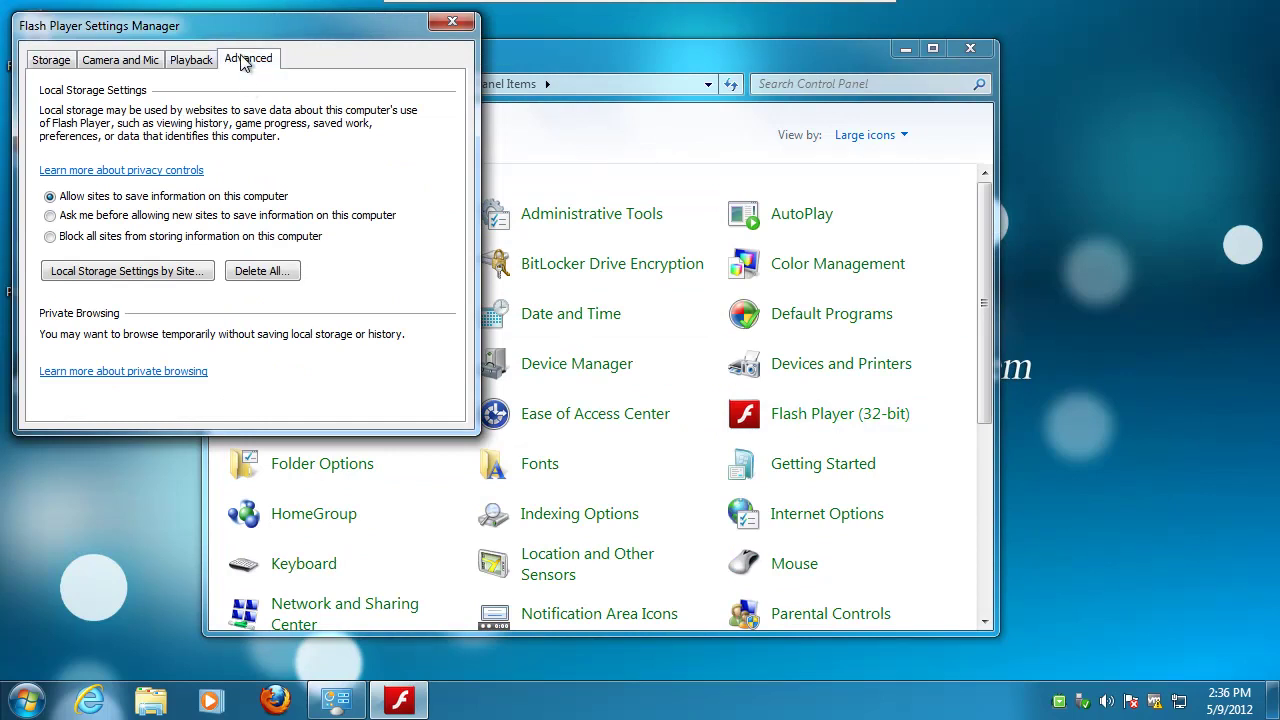
click(97, 340)
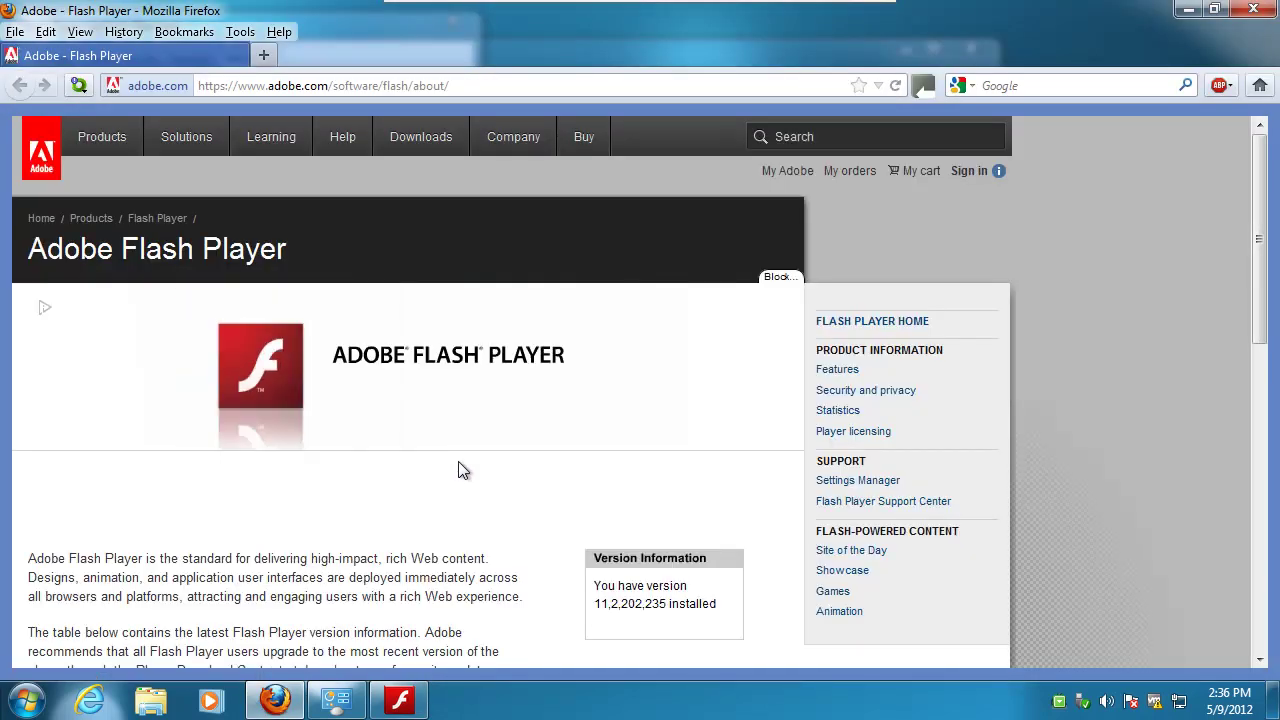
scroll(463, 470, down, 2)
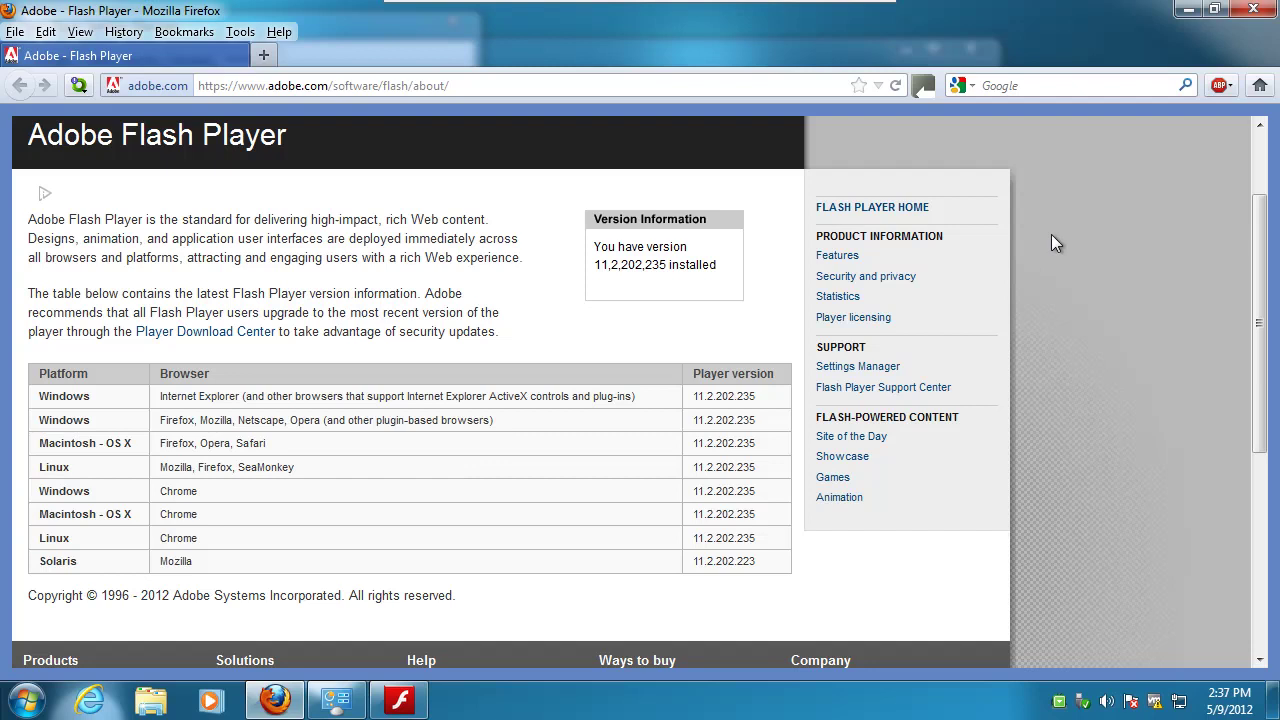
click(1253, 9)
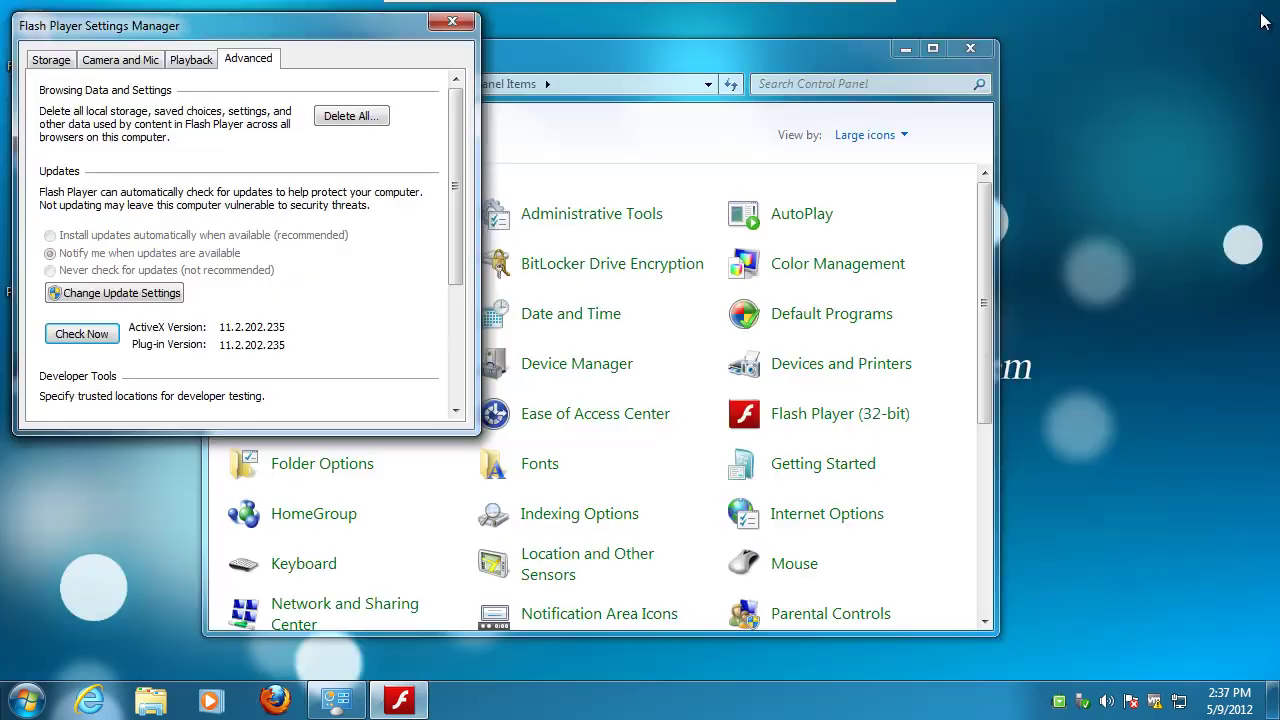
Step: Close the Flash Player Settings Manager and Control Panel windows, leaving the bare desktop
click(452, 22)
click(970, 48)
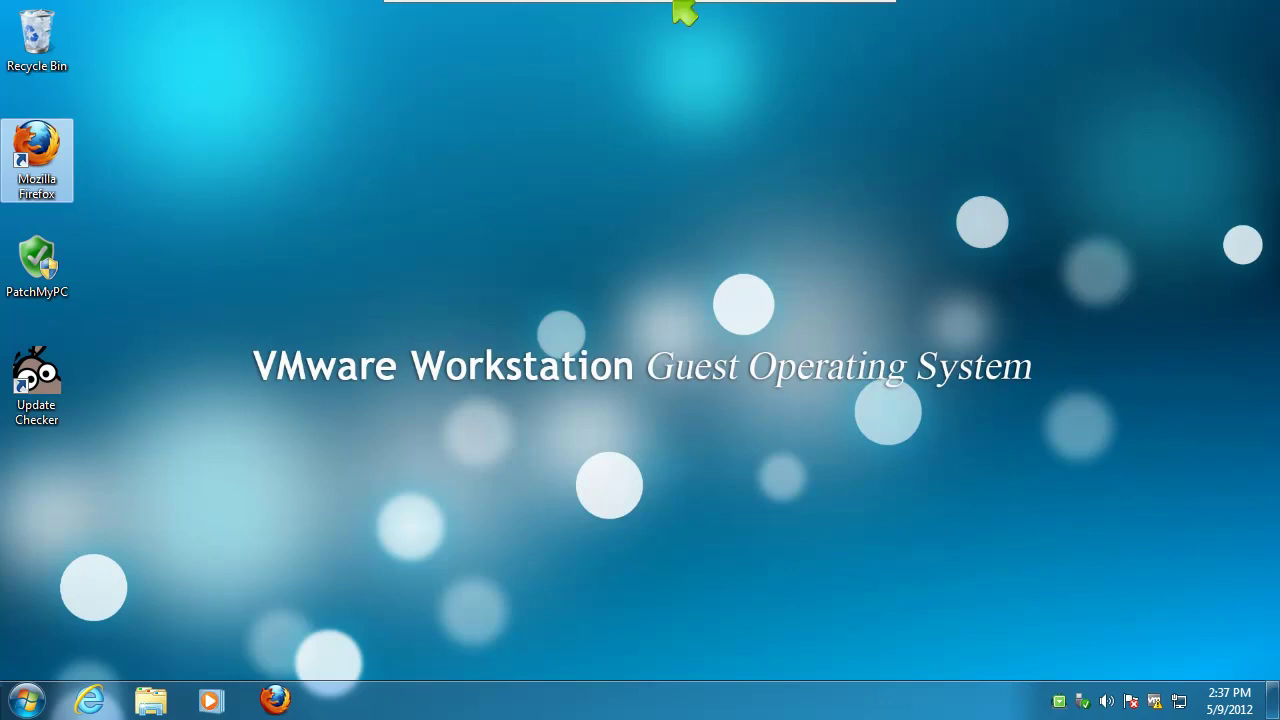
mouse_move(686, 10)
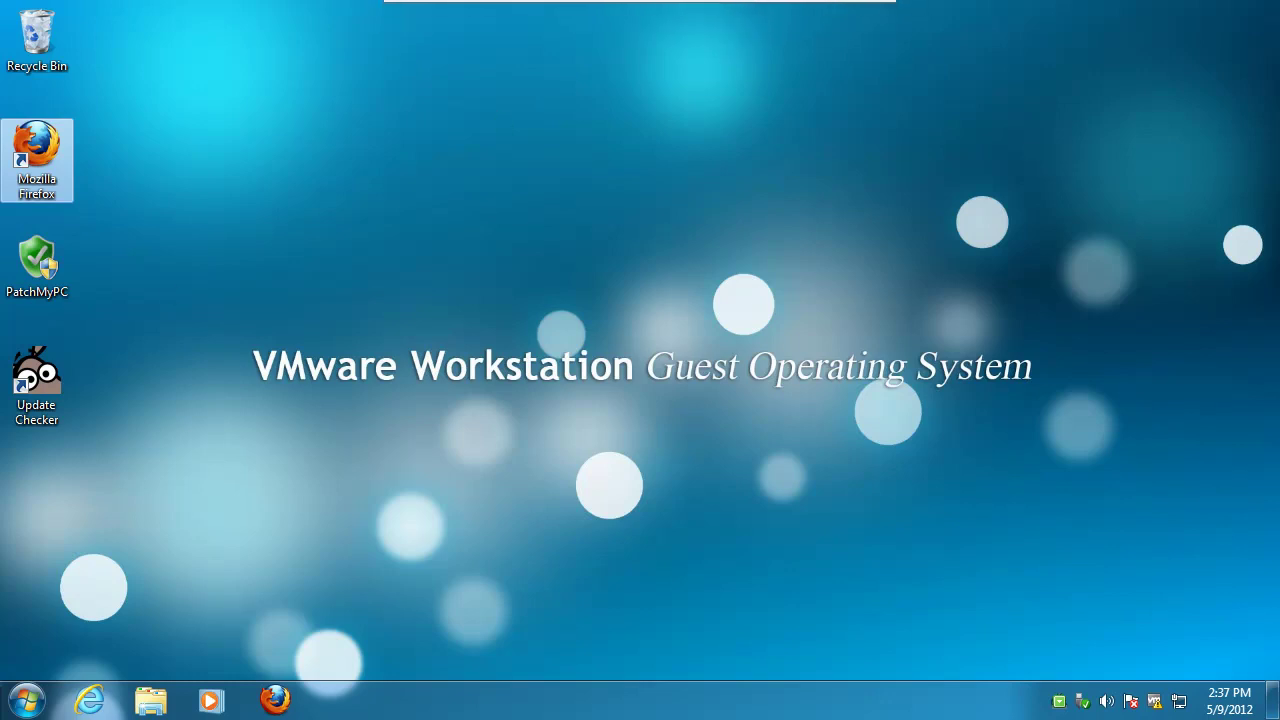